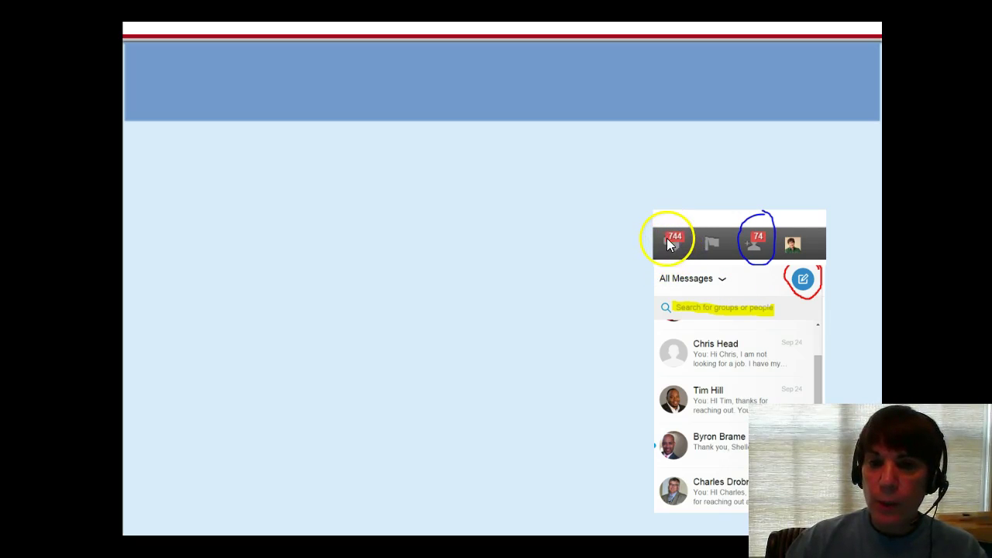
Reveal the four inbox bullets through 'Emoticons on LinkedIn, Oh My!' and the LinkedIn toolbar picture
{"action": "left_click", "coordinate": [691, 237]}
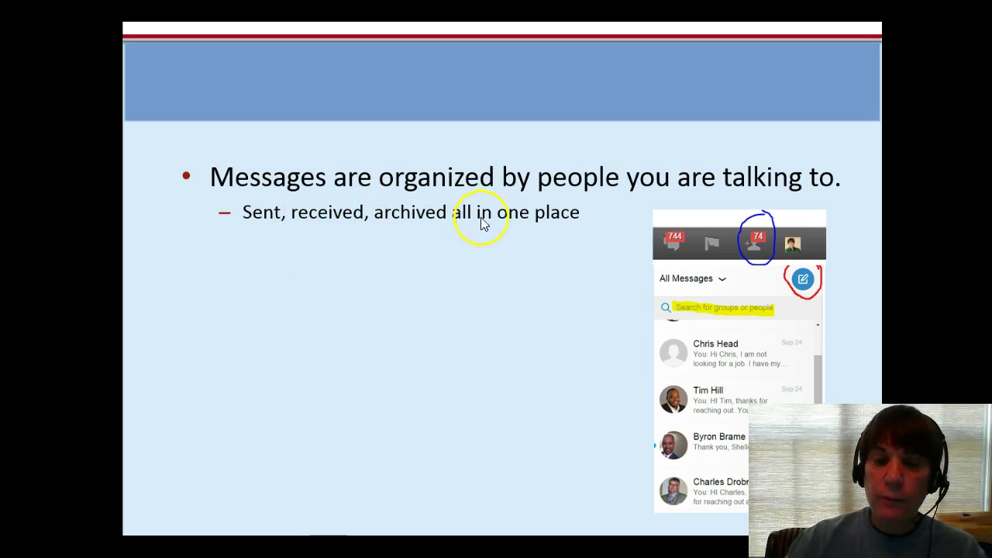
{"action": "left_click", "coordinate": [583, 240]}
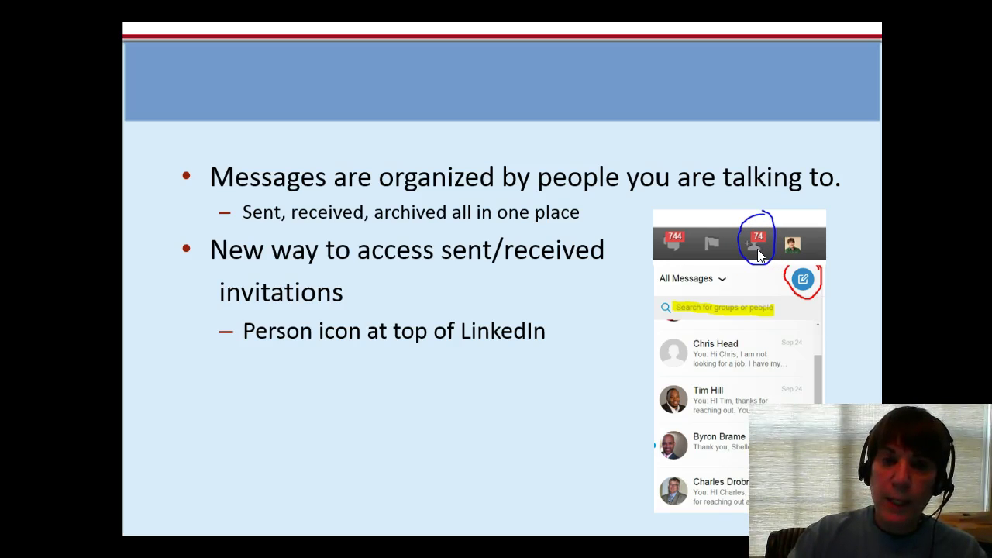
{"action": "key", "text": "Right"}
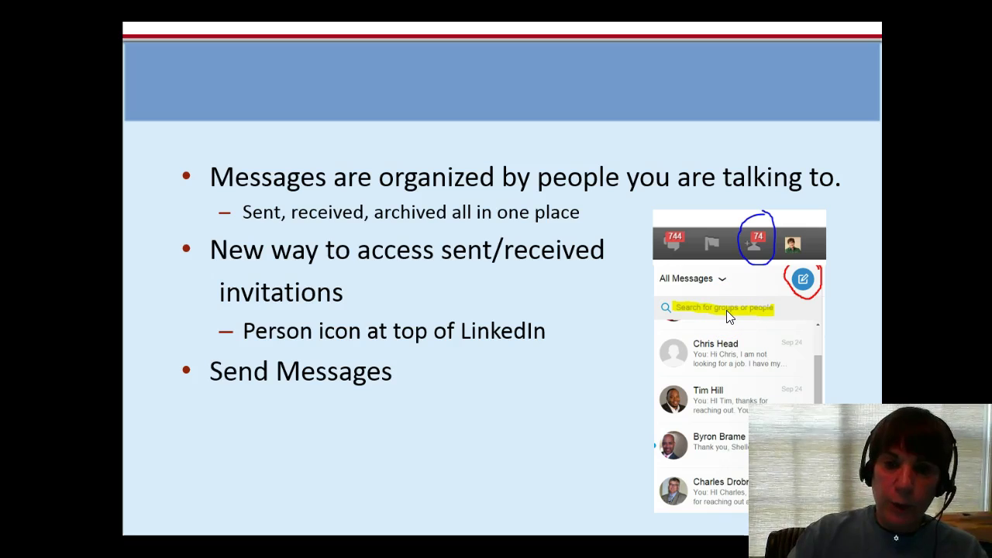
{"action": "key", "text": "Right"}
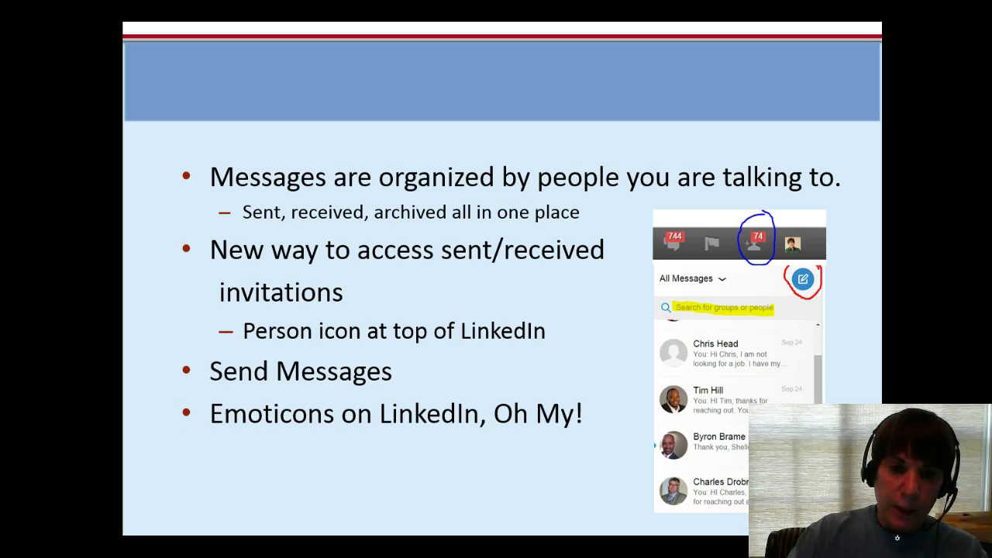
{"action": "key", "text": "Right"}
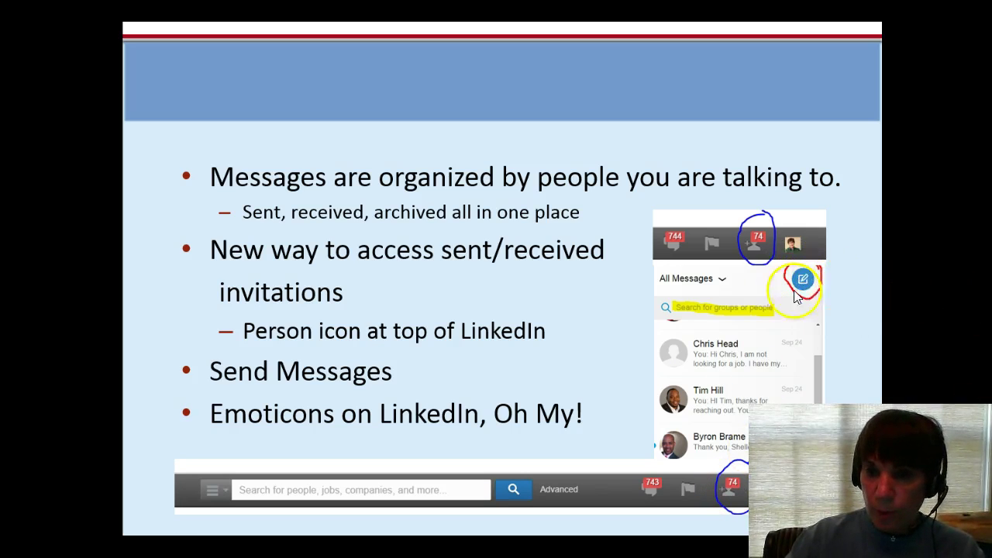
Show the reply-box screenshot, then end the slide show back at slide 2
{"action": "mouse_move", "coordinate": [803, 289]}
{"action": "left_mouse_down"}
{"action": "mouse_move", "coordinate": [792, 279]}
{"action": "mouse_move", "coordinate": [802, 267]}
{"action": "mouse_move", "coordinate": [818, 279]}
{"action": "mouse_move", "coordinate": [807, 288]}
{"action": "left_mouse_up"}
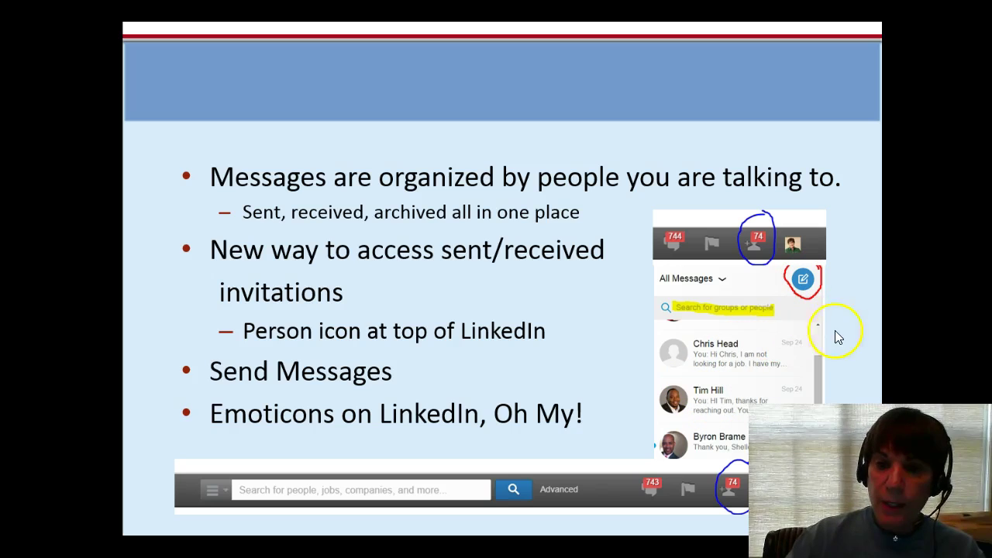
{"action": "key", "text": "Right"}
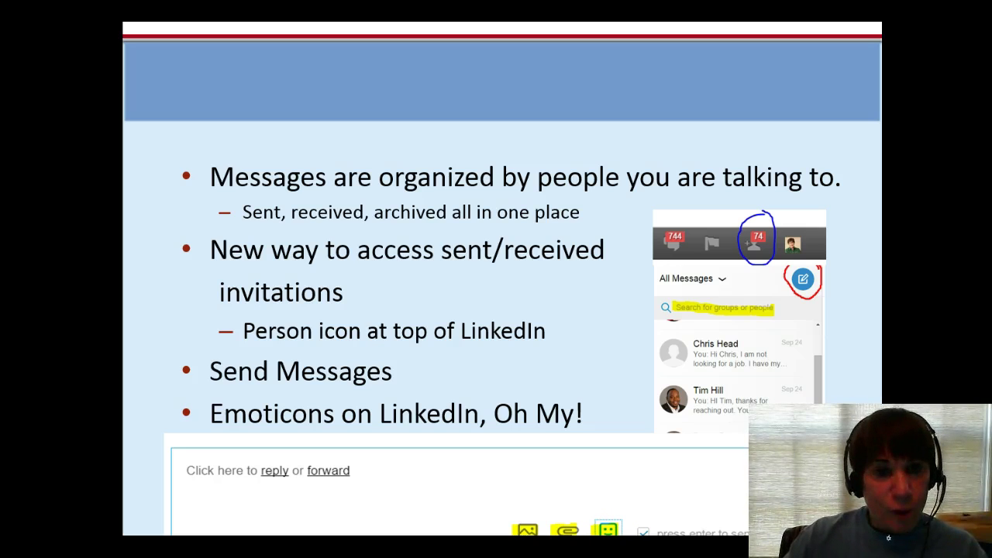
{"action": "key", "text": "Escape"}
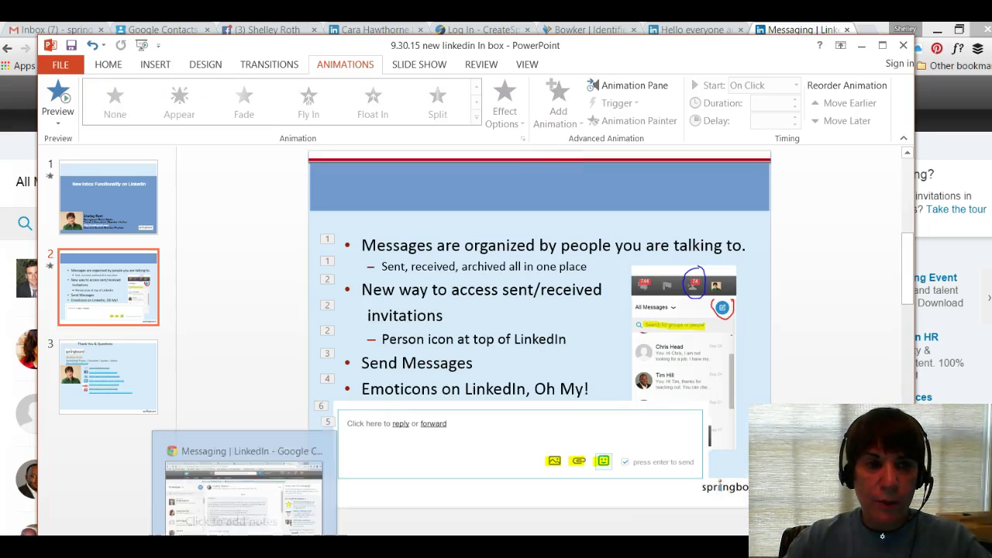
Switch to Chrome and open LinkedIn's full messaging inbox from the envelope icon
{"action": "left_click", "coordinate": [240, 488]}
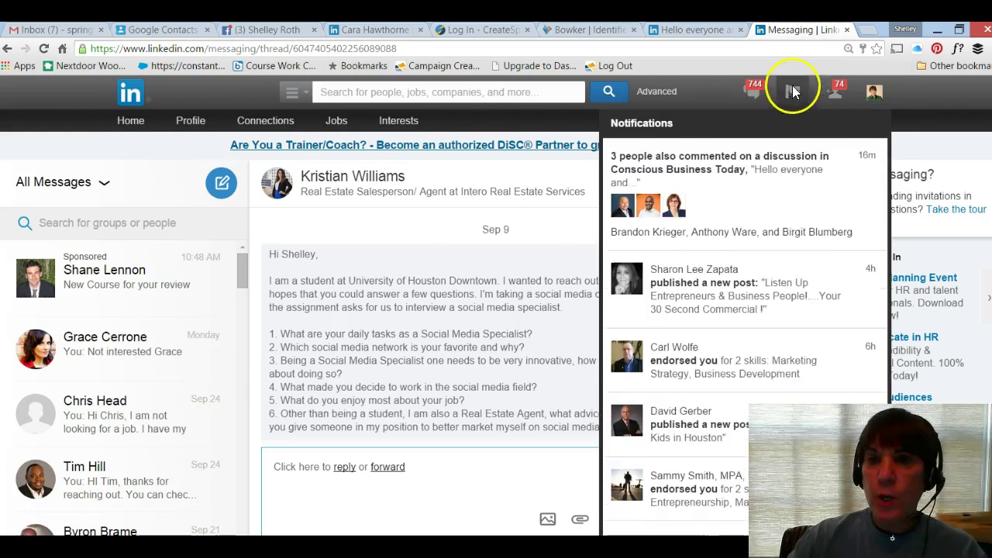
{"action": "mouse_move", "coordinate": [754, 97]}
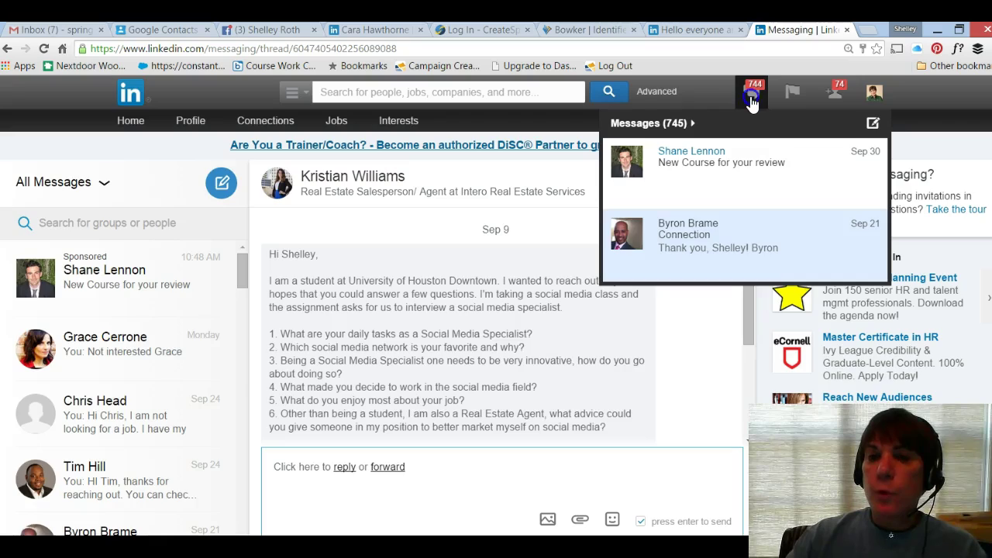
{"action": "left_click", "coordinate": [751, 96]}
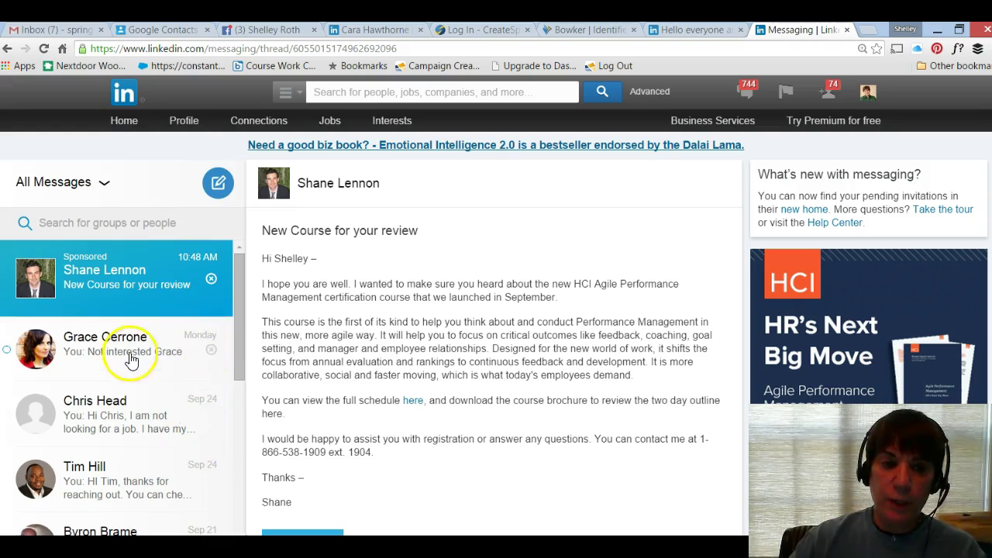
Scroll down the conversation list and open the July 14 conversation
{"action": "scroll", "coordinate": [133, 359], "scroll_direction": "down", "scroll_amount": 8}
{"action": "scroll", "coordinate": [142, 359], "scroll_direction": "down", "scroll_amount": 5}
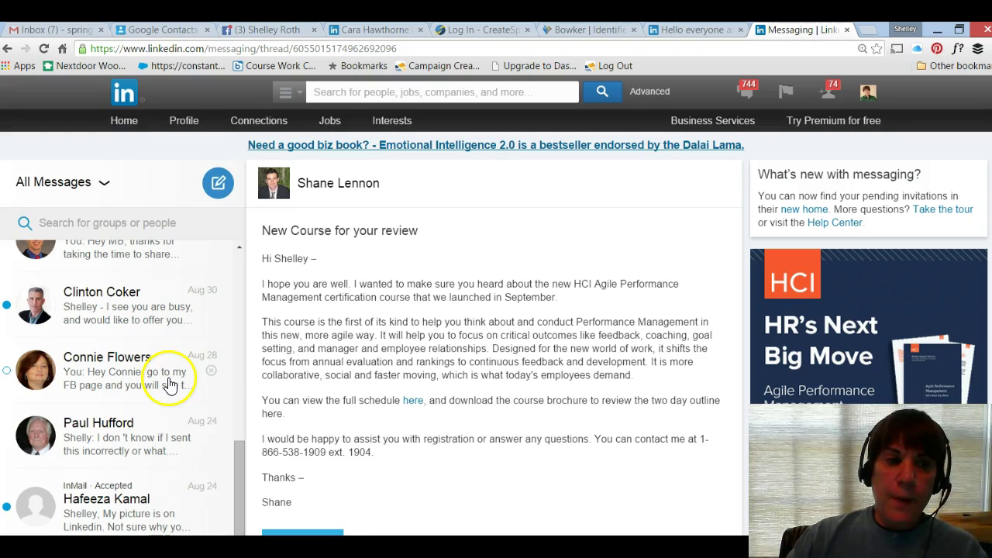
{"action": "scroll", "coordinate": [138, 370], "scroll_direction": "down", "scroll_amount": 4}
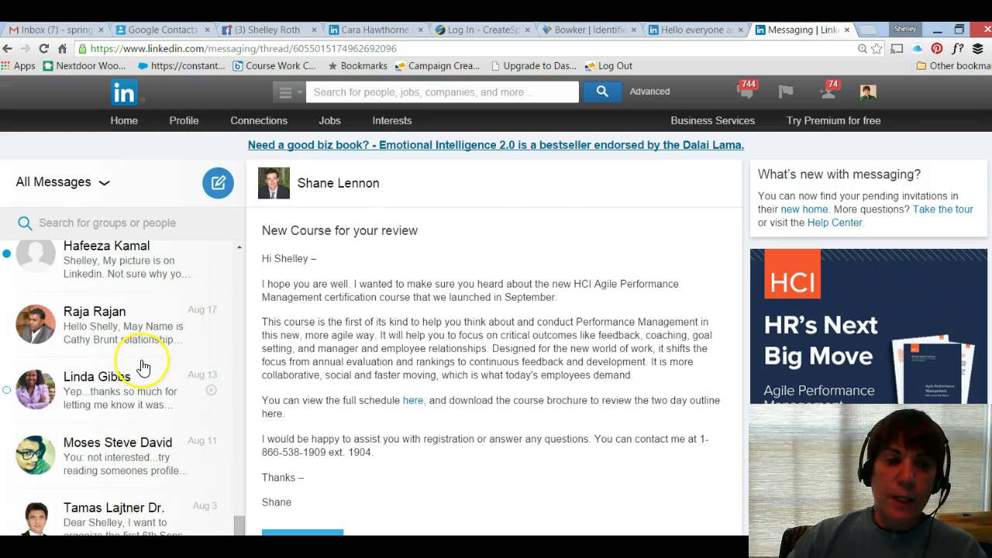
{"action": "scroll", "coordinate": [141, 367], "scroll_direction": "down", "scroll_amount": 2}
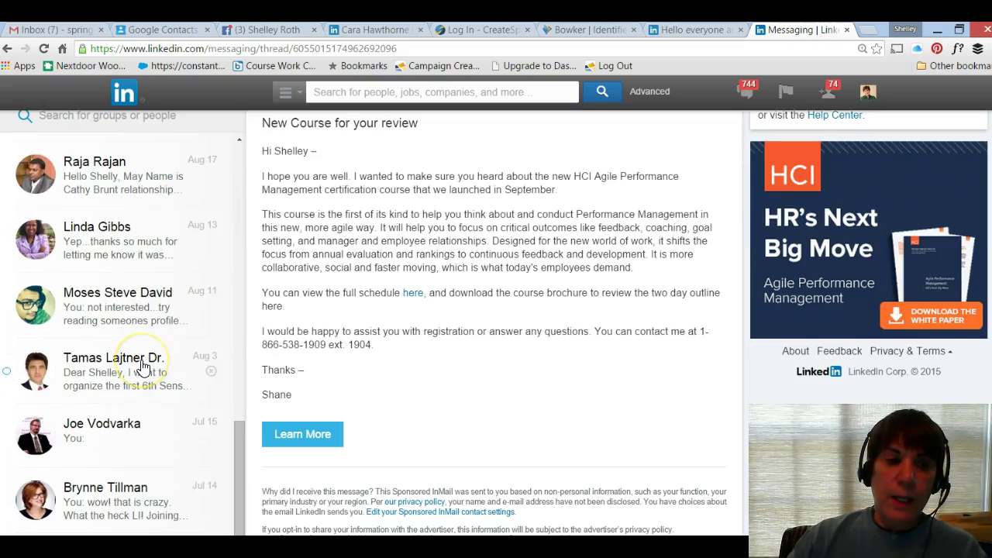
{"action": "left_click", "coordinate": [132, 504]}
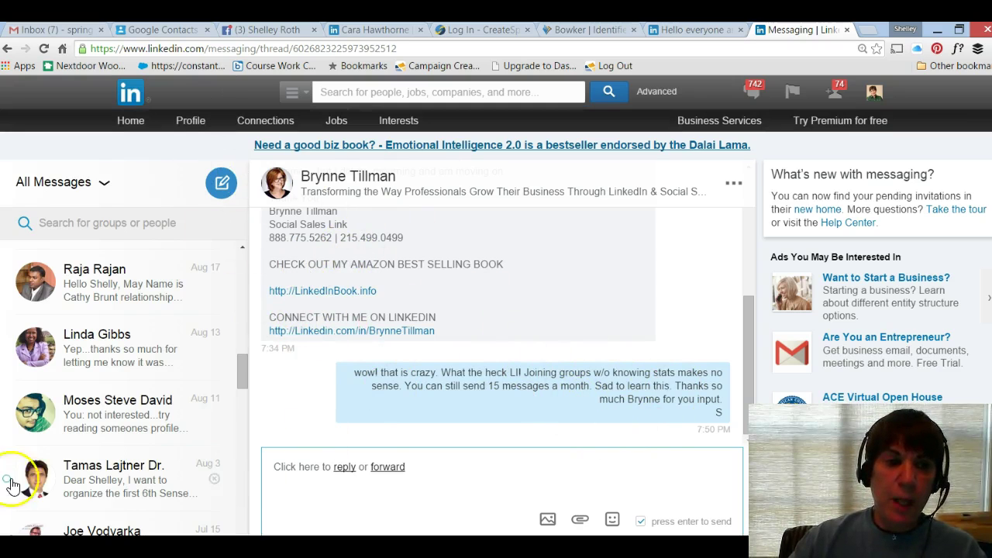
Open another conversation and read down to the reply about the 15-messages-a-month limit
{"action": "scroll", "coordinate": [48, 439], "scroll_direction": "up", "scroll_amount": 2}
{"action": "scroll", "coordinate": [48, 439], "scroll_direction": "up", "scroll_amount": 3}
{"action": "scroll", "coordinate": [81, 409], "scroll_direction": "up", "scroll_amount": 3}
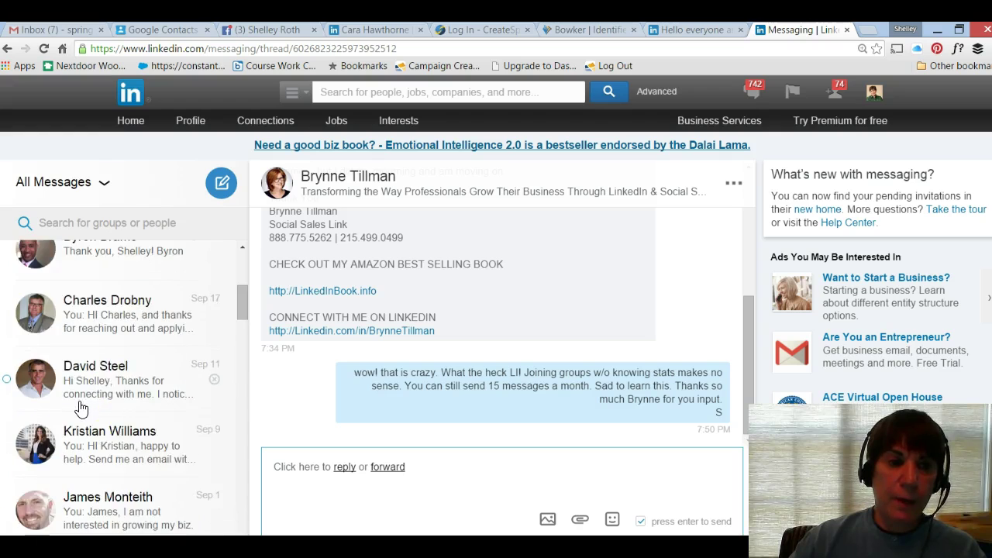
{"action": "scroll", "coordinate": [78, 411], "scroll_direction": "up", "scroll_amount": 4}
{"action": "left_click", "coordinate": [78, 429]}
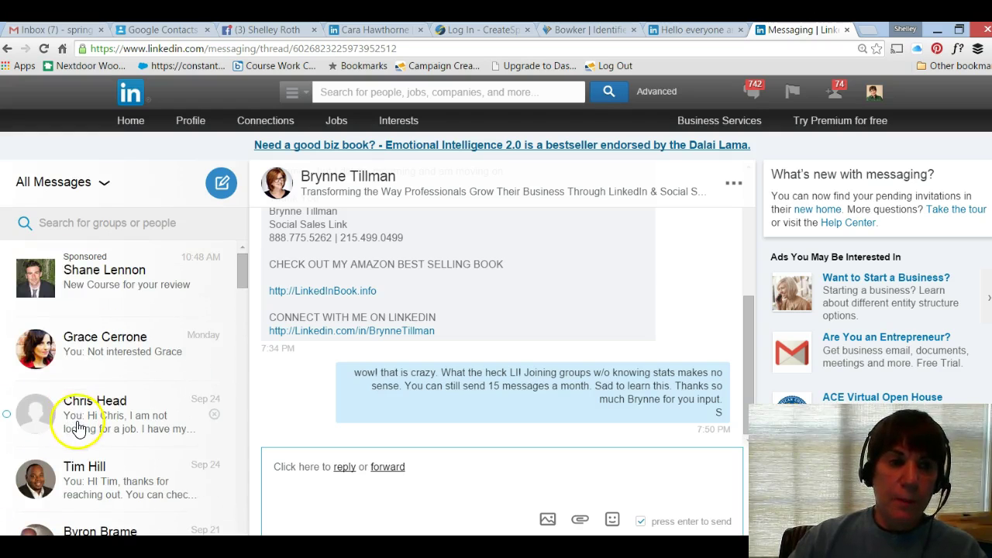
{"action": "scroll", "coordinate": [82, 419], "scroll_direction": "down", "scroll_amount": 6}
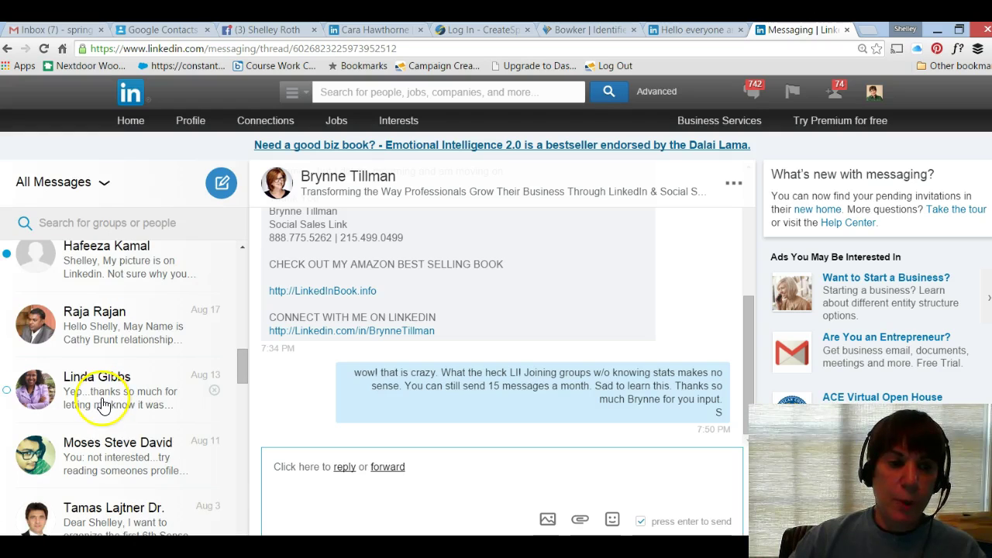
{"action": "scroll", "coordinate": [101, 405], "scroll_direction": "down", "scroll_amount": 3}
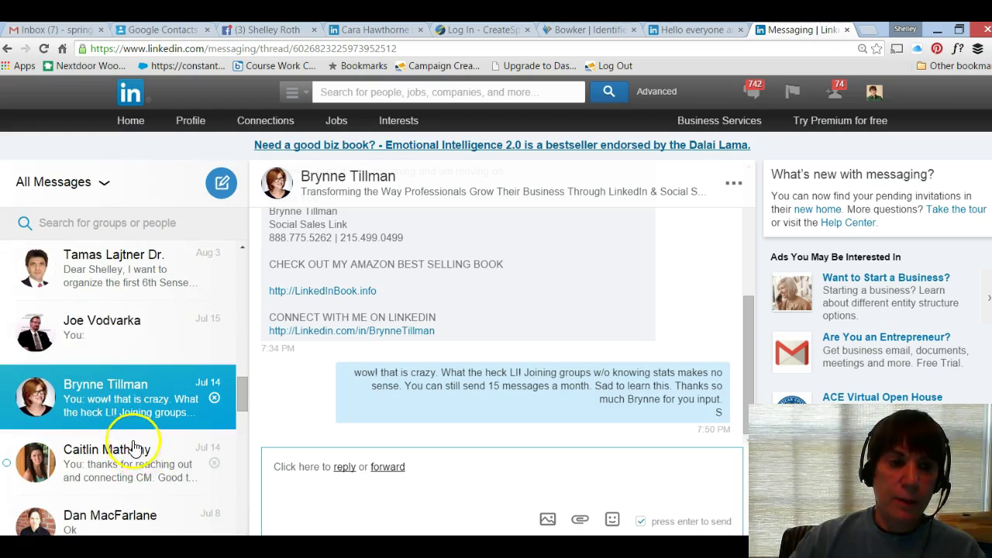
{"action": "scroll", "coordinate": [133, 439], "scroll_direction": "down", "scroll_amount": 4}
{"action": "scroll", "coordinate": [144, 417], "scroll_direction": "down", "scroll_amount": 2}
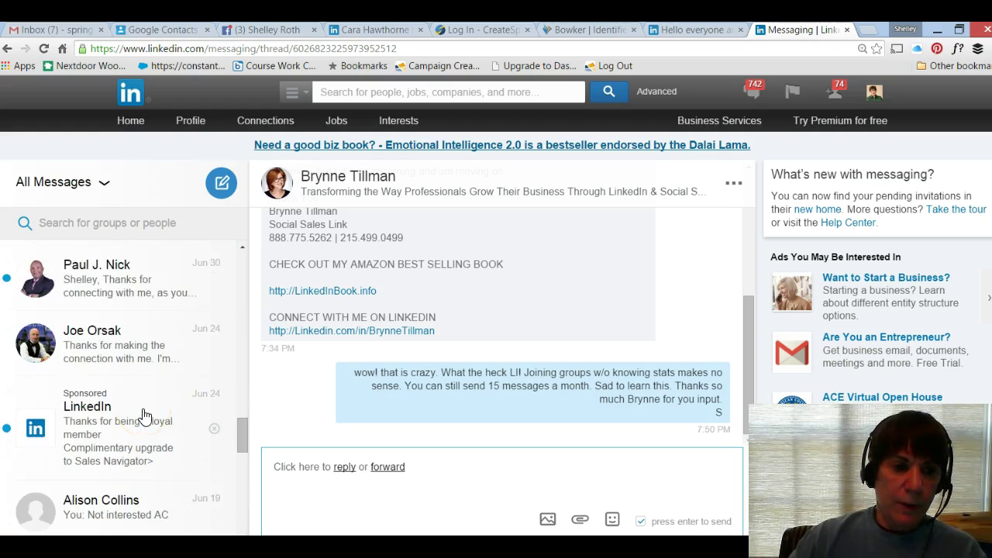
{"action": "scroll", "coordinate": [145, 417], "scroll_direction": "down", "scroll_amount": 4}
{"action": "scroll", "coordinate": [145, 416], "scroll_direction": "down", "scroll_amount": 4}
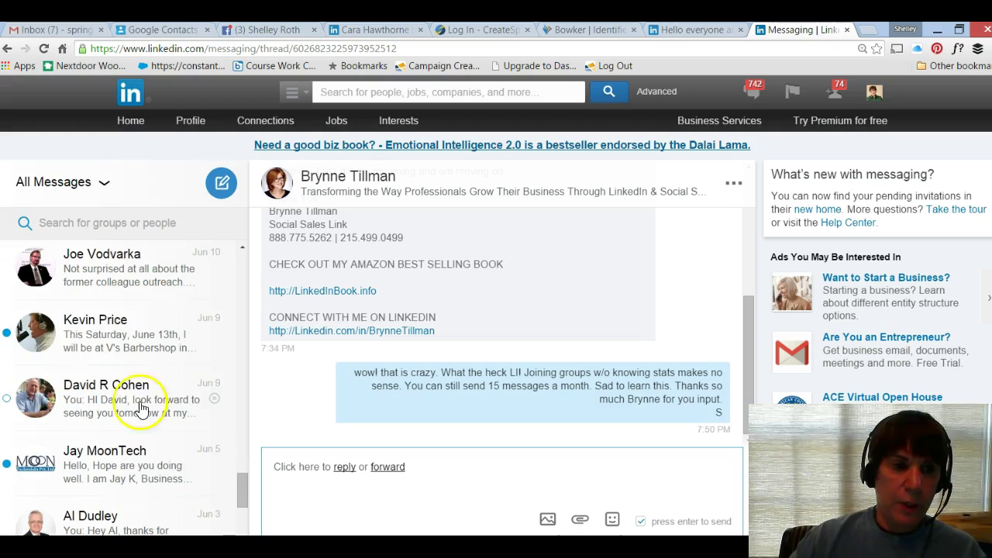
{"action": "left_click", "coordinate": [124, 267]}
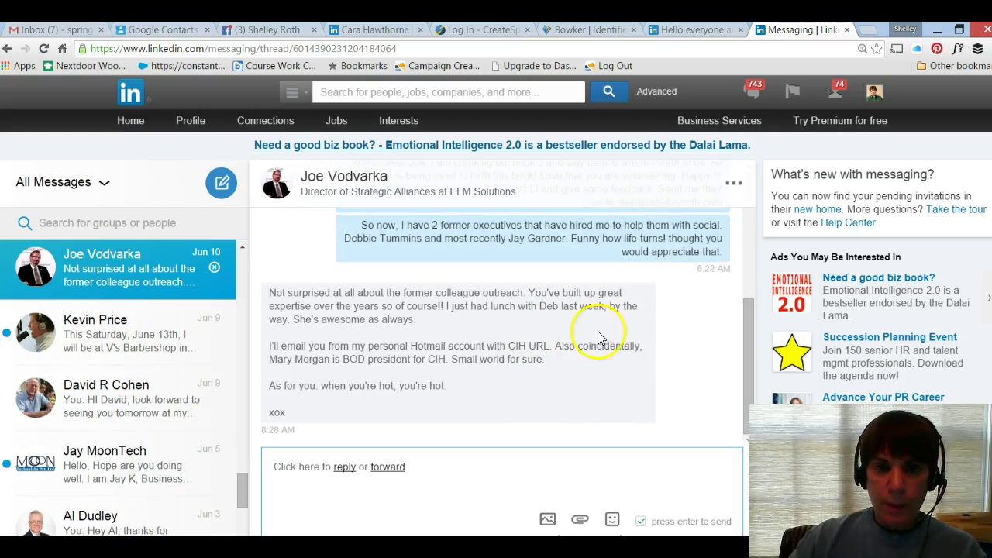
{"action": "scroll", "coordinate": [589, 310], "scroll_direction": "up", "scroll_amount": 5}
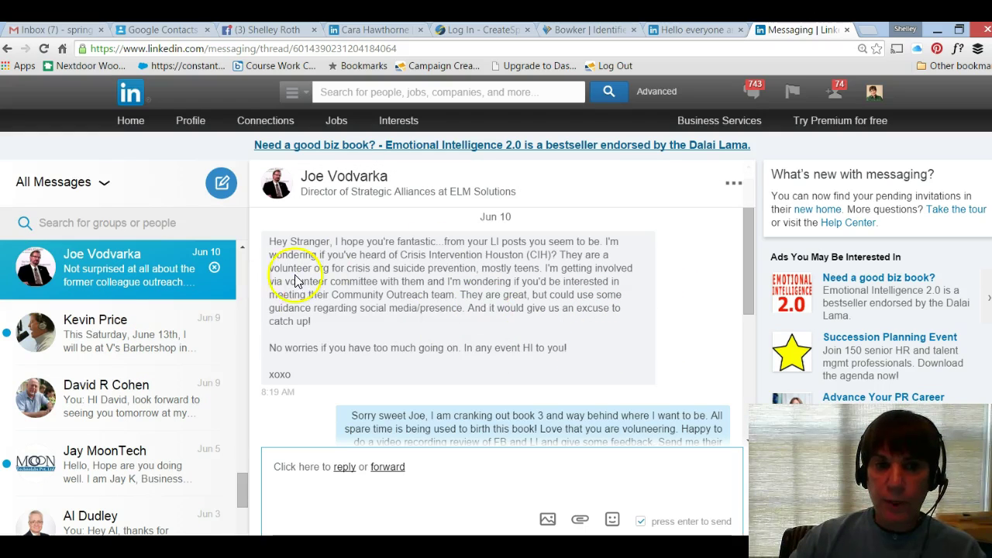
{"action": "scroll", "coordinate": [490, 405], "scroll_direction": "down", "scroll_amount": 2}
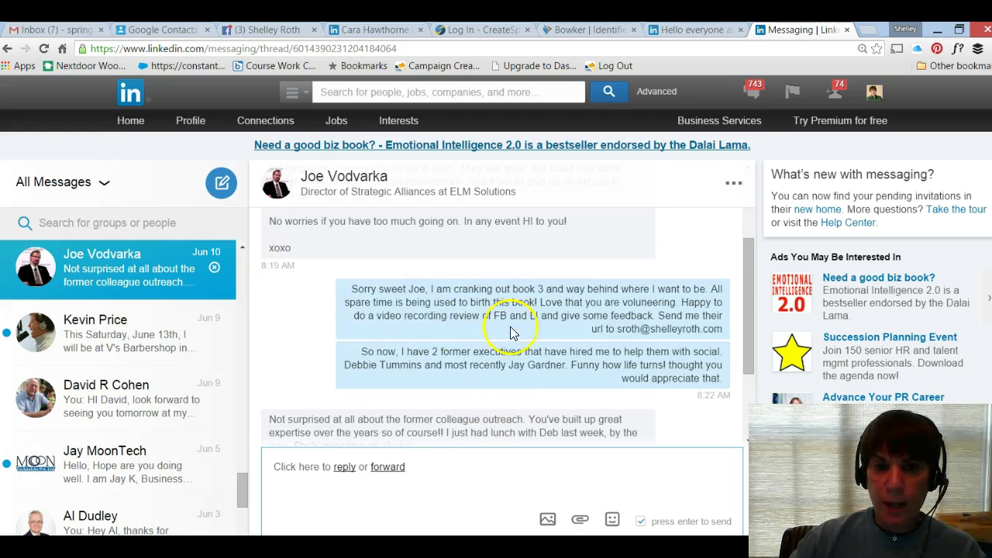
{"action": "scroll", "coordinate": [510, 332], "scroll_direction": "down", "scroll_amount": 2}
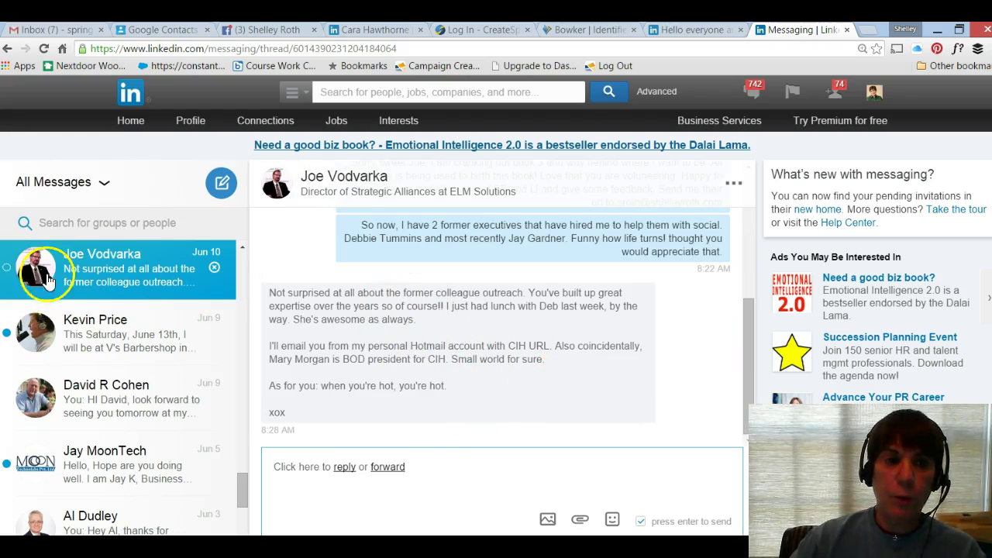
{"action": "scroll", "coordinate": [46, 275], "scroll_direction": "up", "scroll_amount": 10}
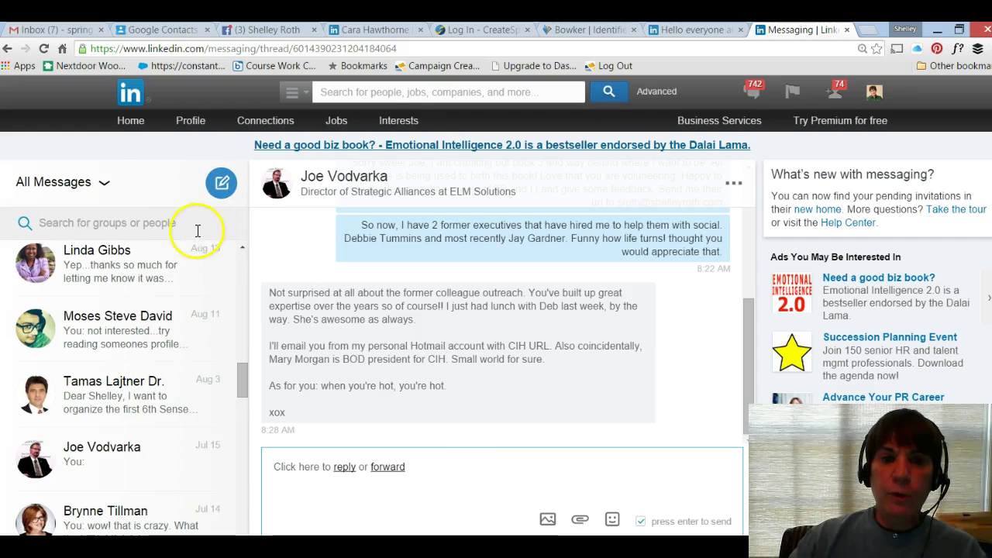
Start a new message addressed to a contact found by typing part of their name
{"action": "left_click", "coordinate": [222, 183]}
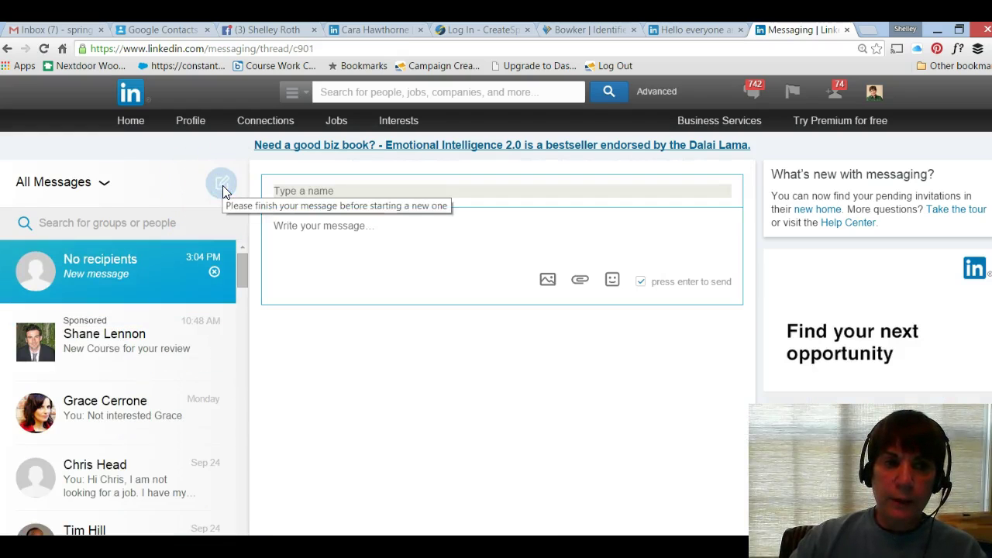
{"action": "left_click", "coordinate": [354, 193]}
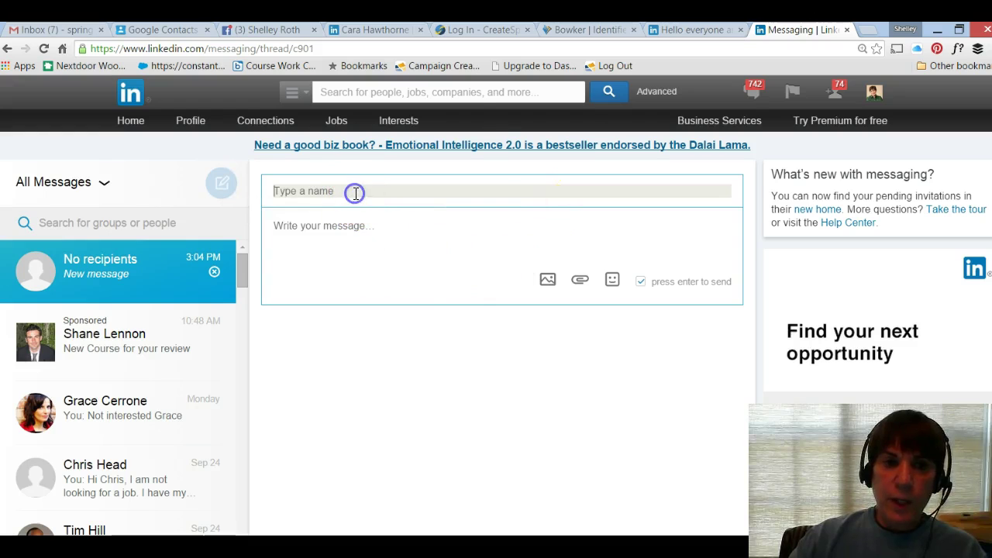
{"action": "type", "text": "sa"}
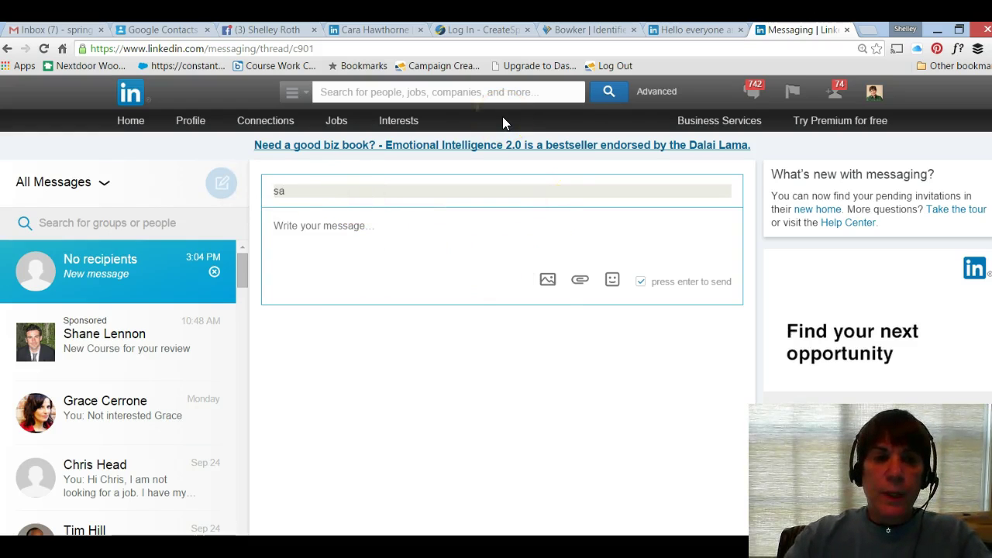
{"action": "left_click", "coordinate": [432, 220]}
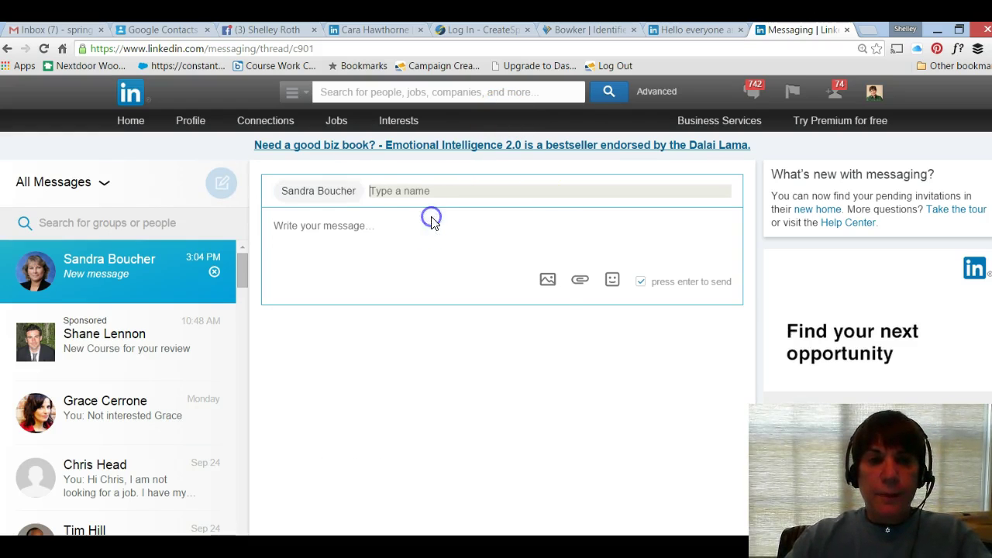
{"action": "left_click", "coordinate": [334, 230]}
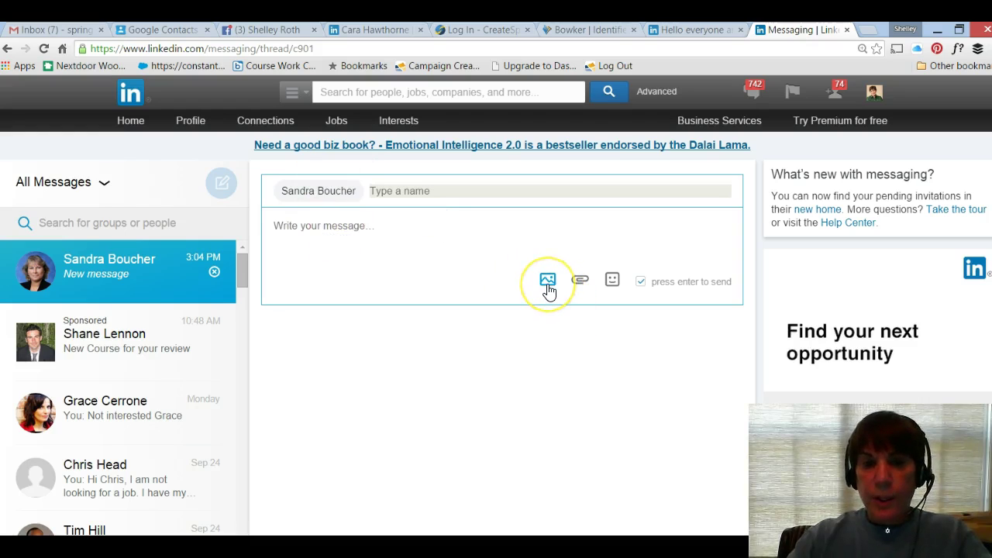
Send the WHA?! coffee-cup sticker as the message
{"action": "left_click", "coordinate": [581, 281]}
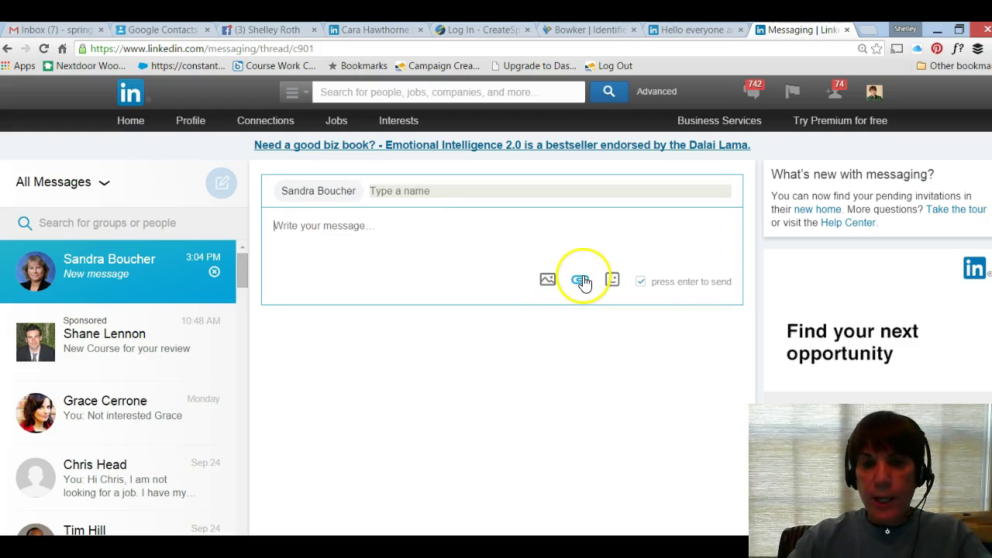
{"action": "left_click", "coordinate": [612, 281]}
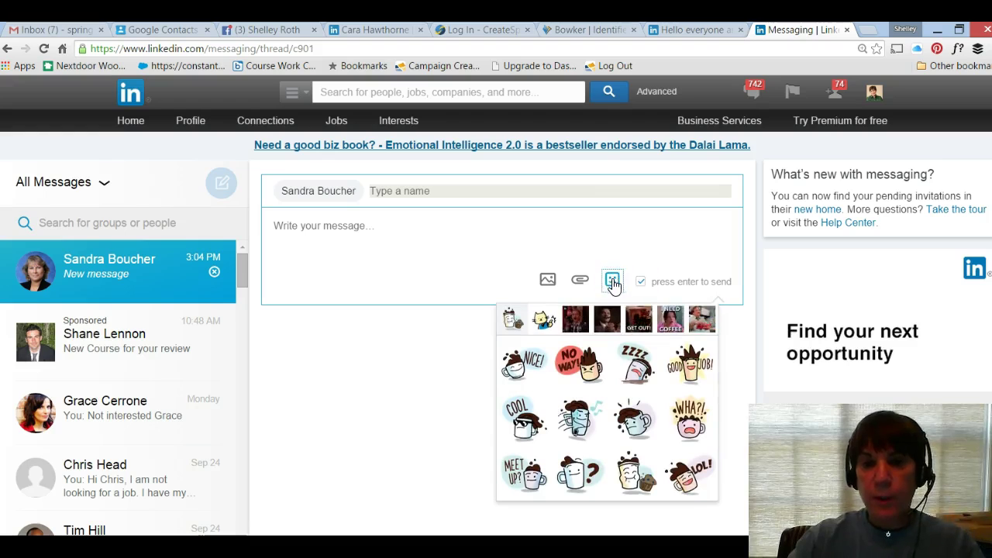
{"action": "left_click", "coordinate": [700, 495]}
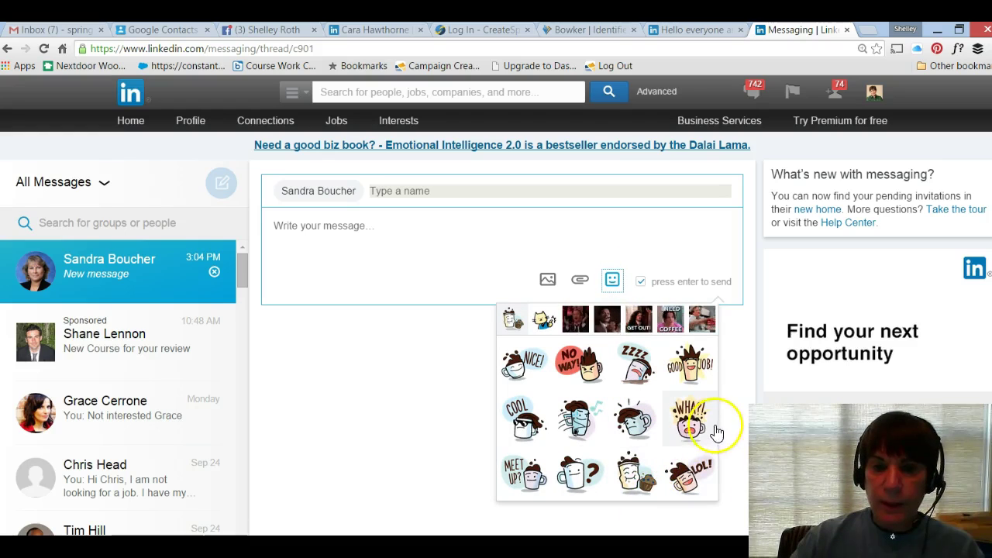
{"action": "left_click", "coordinate": [690, 423]}
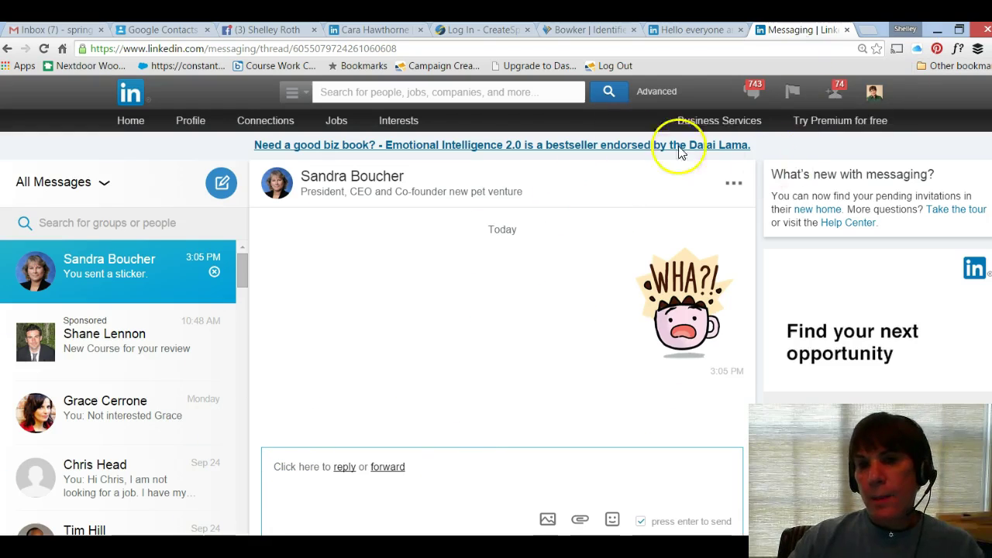
{"action": "mouse_move", "coordinate": [841, 101]}
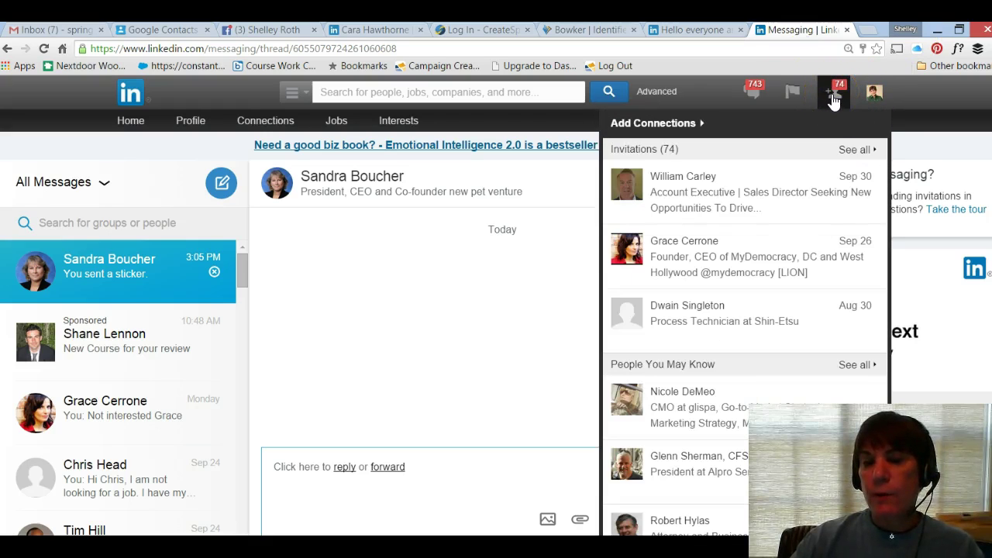
{"action": "left_click", "coordinate": [755, 99]}
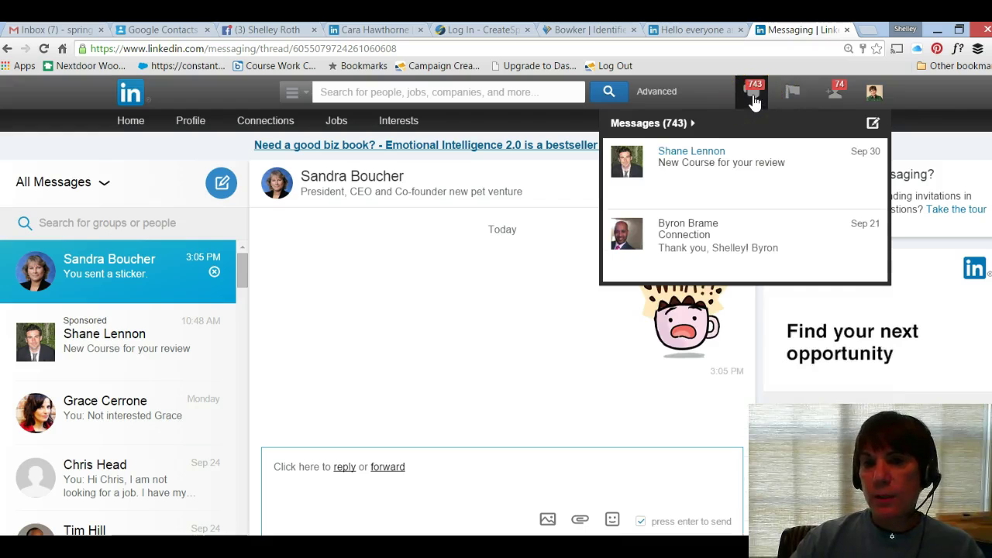
{"action": "left_click", "coordinate": [837, 97]}
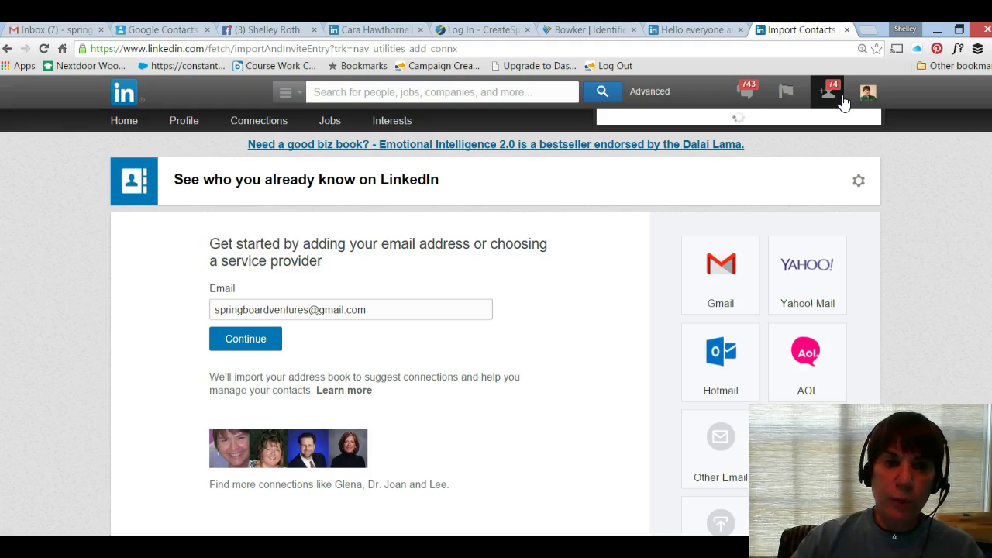
{"action": "left_click", "coordinate": [827, 97]}
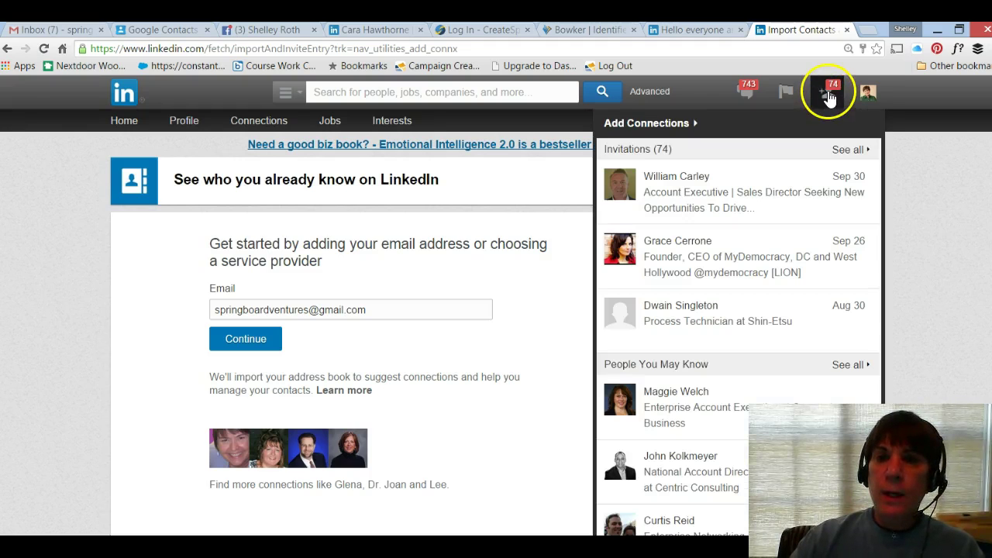
{"action": "left_click", "coordinate": [829, 101]}
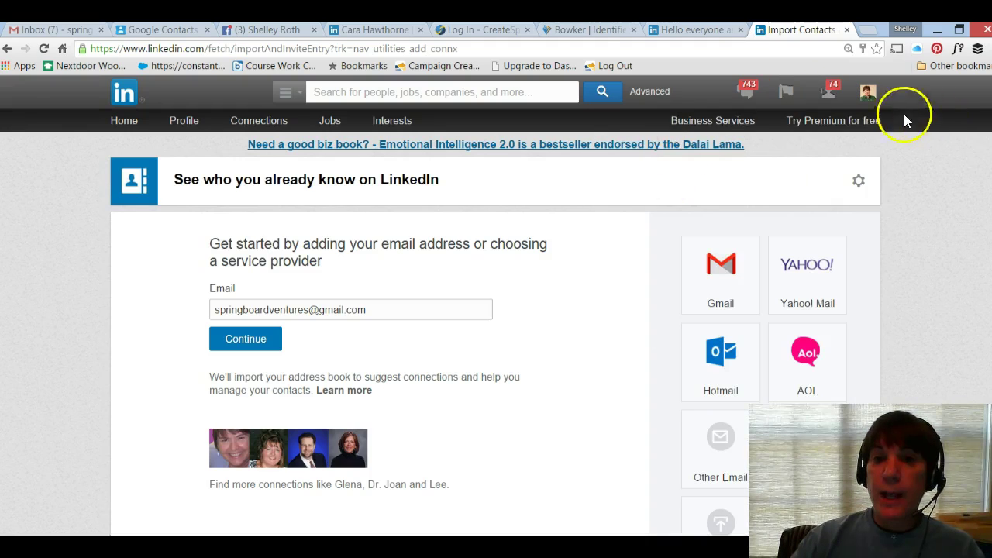
{"action": "left_click", "coordinate": [748, 97]}
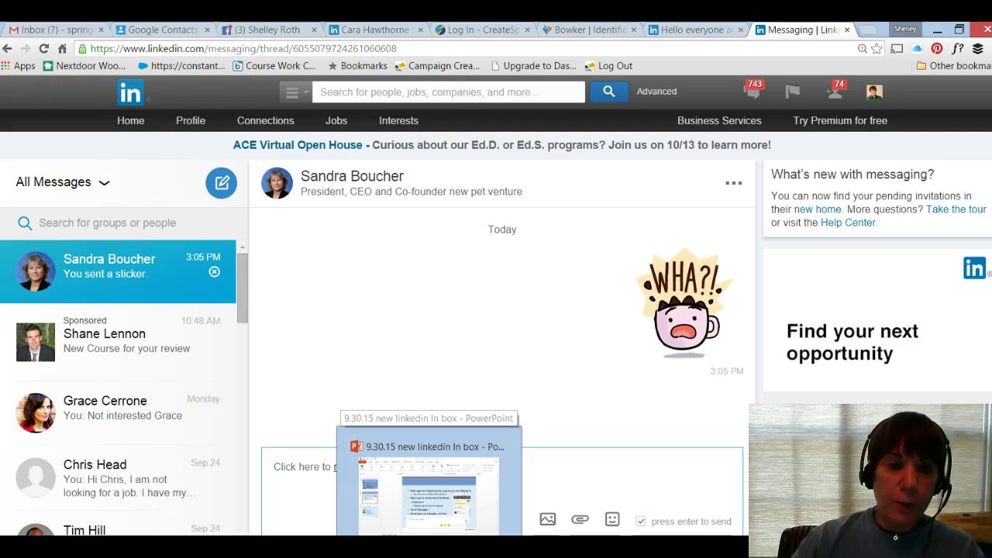
Return to PowerPoint and run the show from slide 2 to the Thank You & Questions slide
{"action": "left_click", "coordinate": [435, 529]}
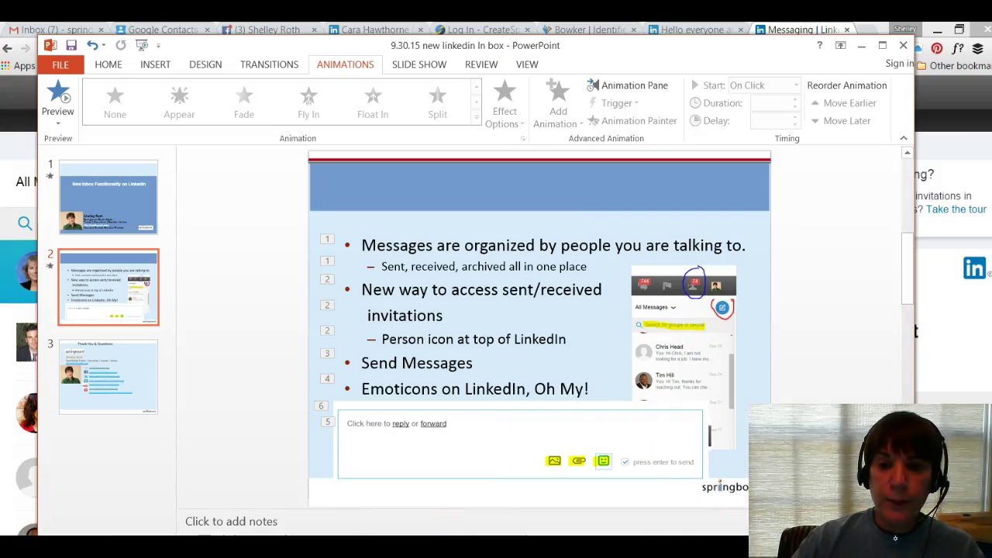
{"action": "key", "text": "shift+F5"}
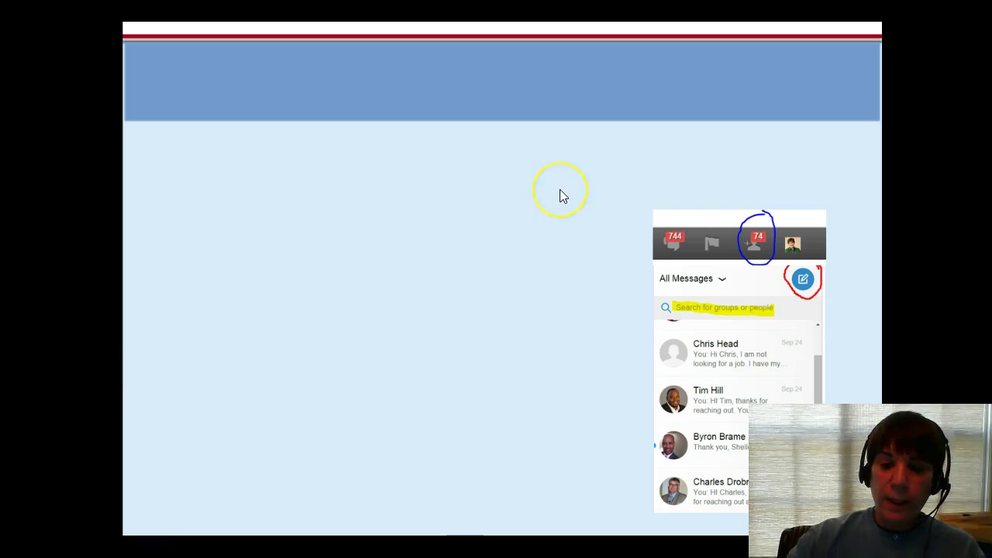
{"action": "key", "text": "Right"}
{"action": "key", "text": "Right"}
{"action": "key", "text": "Right"}
{"action": "key", "text": "Right"}
{"action": "key", "text": "End"}
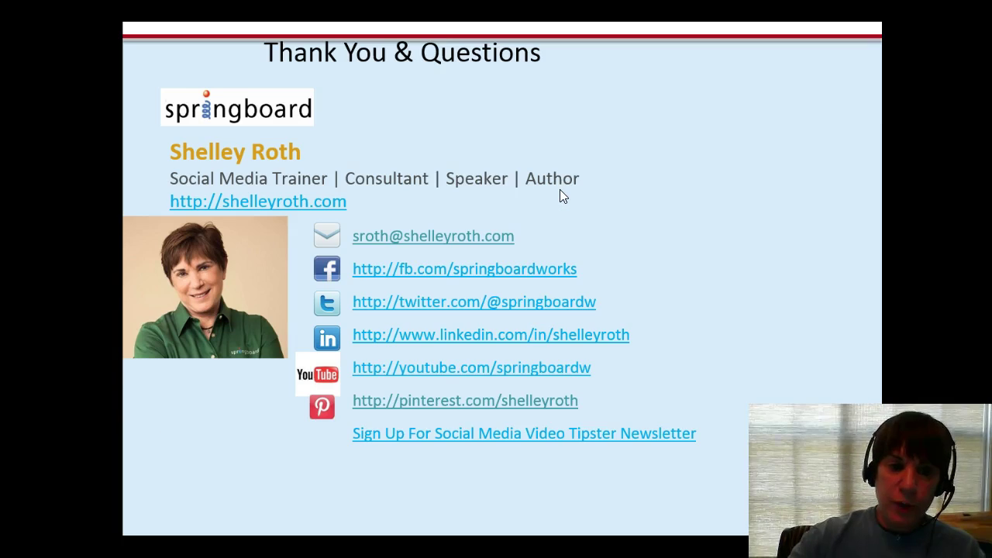